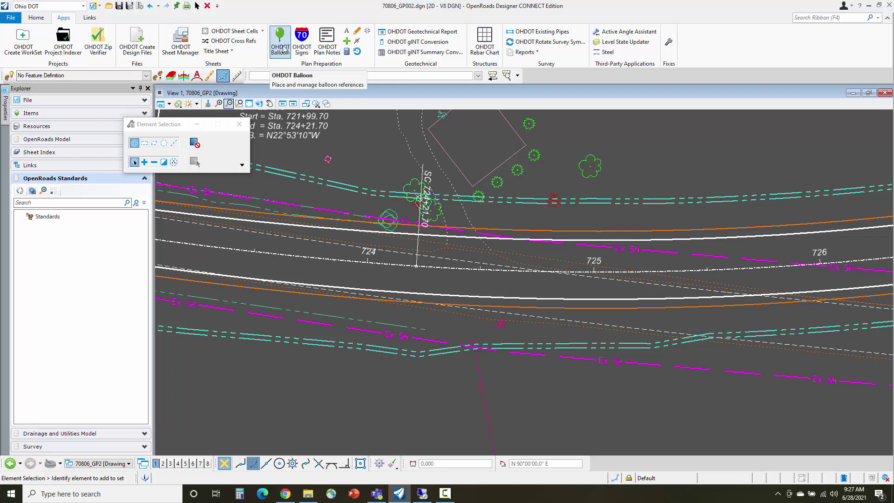
Step: Start placing a Plan View OHDOT Balloon with reference DW, number 1, an inserted dash and no reversed order
click(281, 44)
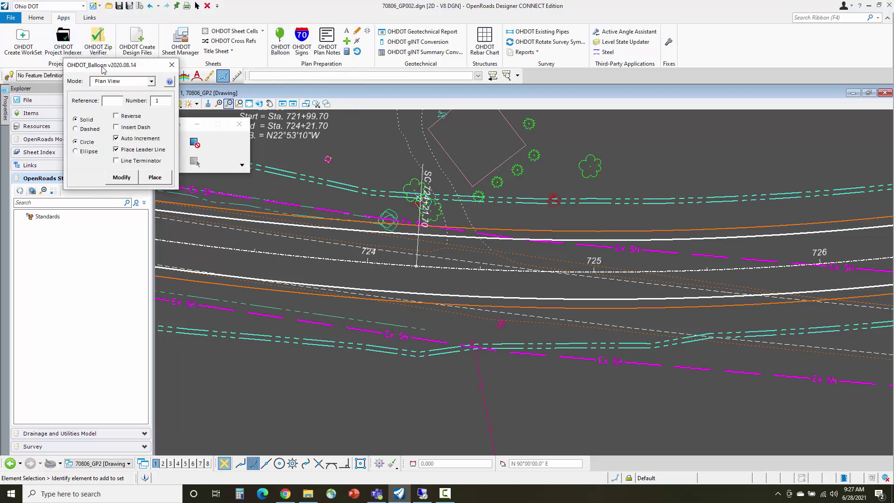
mouse_move(115, 69)
mouse_down()
mouse_move(314, 141)
mouse_move(311, 149)
mouse_up()
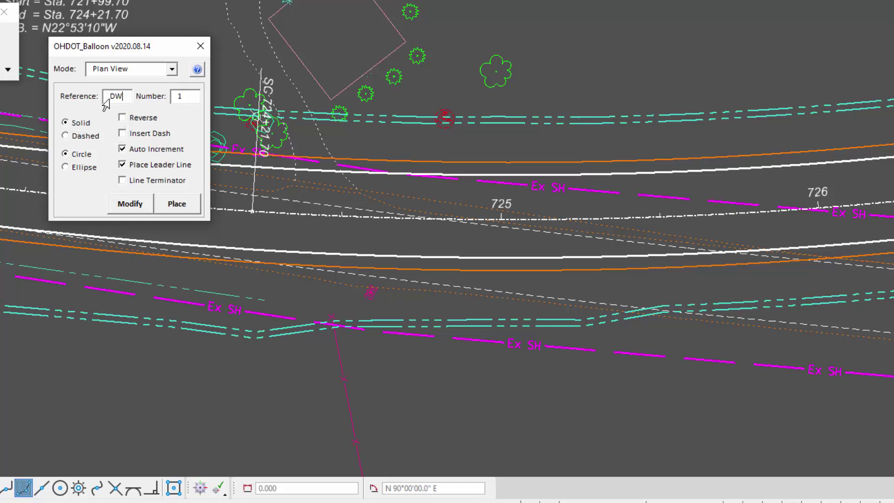
click(126, 118)
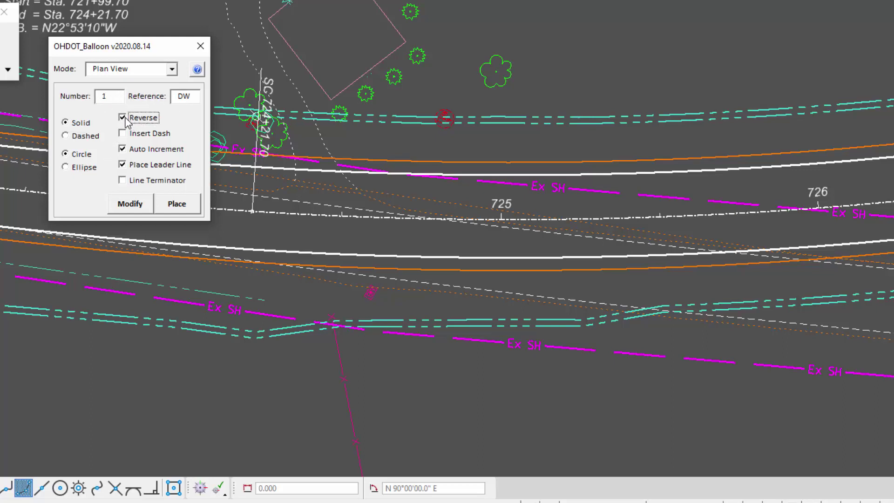
click(128, 117)
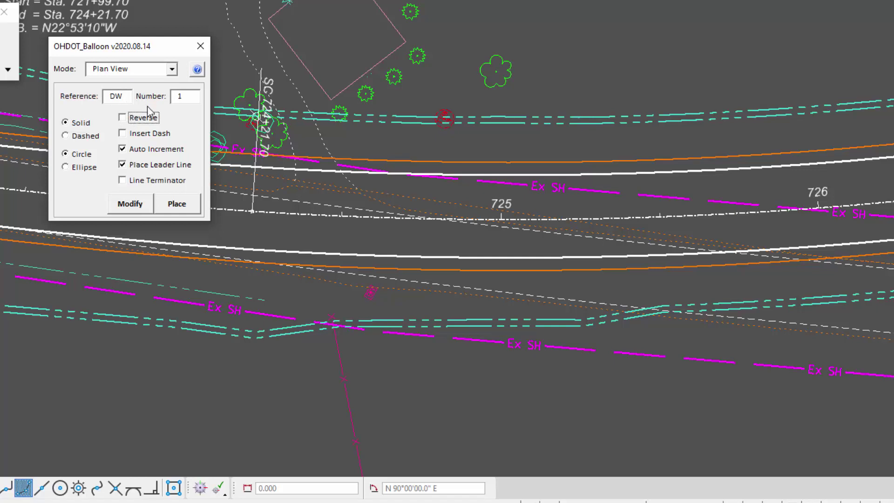
click(124, 134)
click(173, 205)
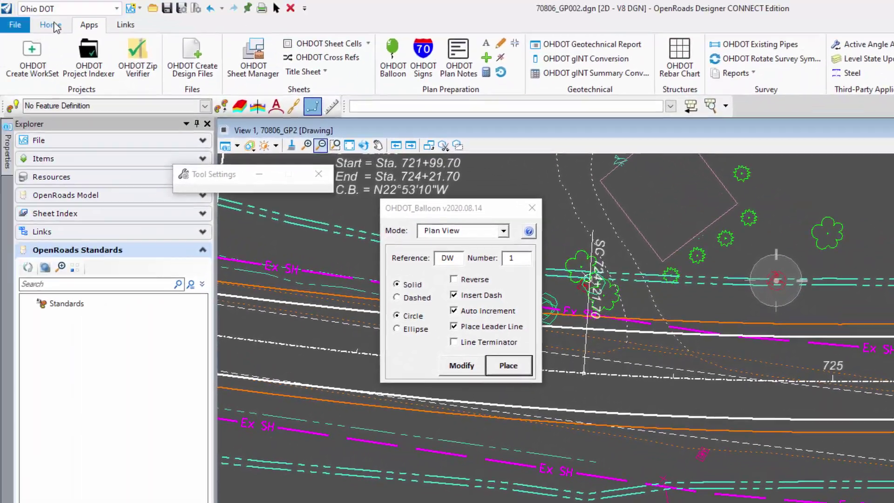
Step: Set the active level to SH_Text for the balloon placement
click(52, 25)
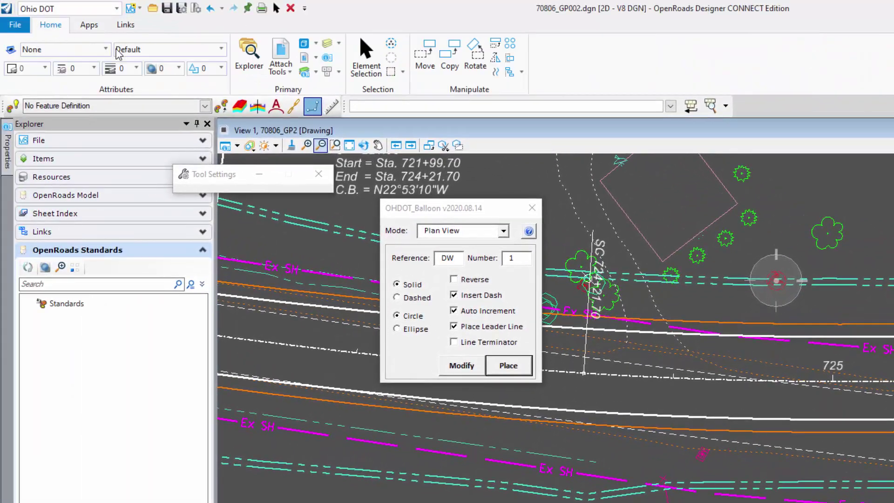
click(173, 54)
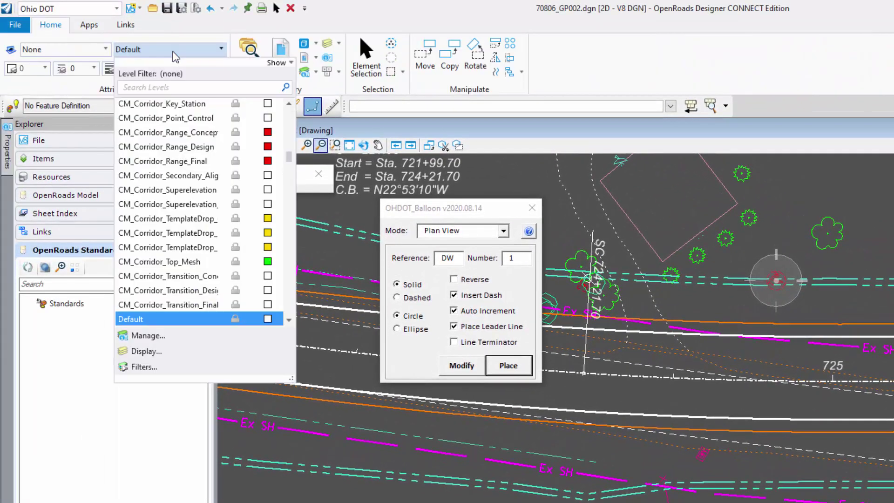
key(s)
scroll(185, 163, down, 5)
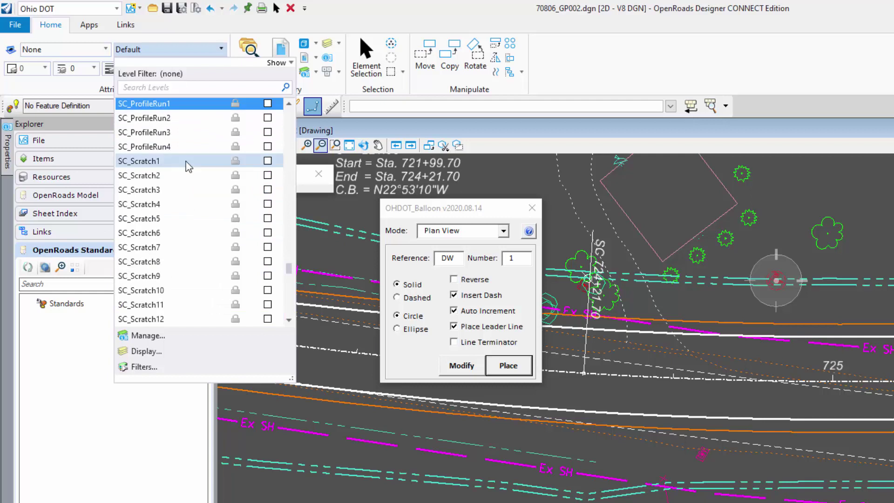
scroll(188, 167, down, 15)
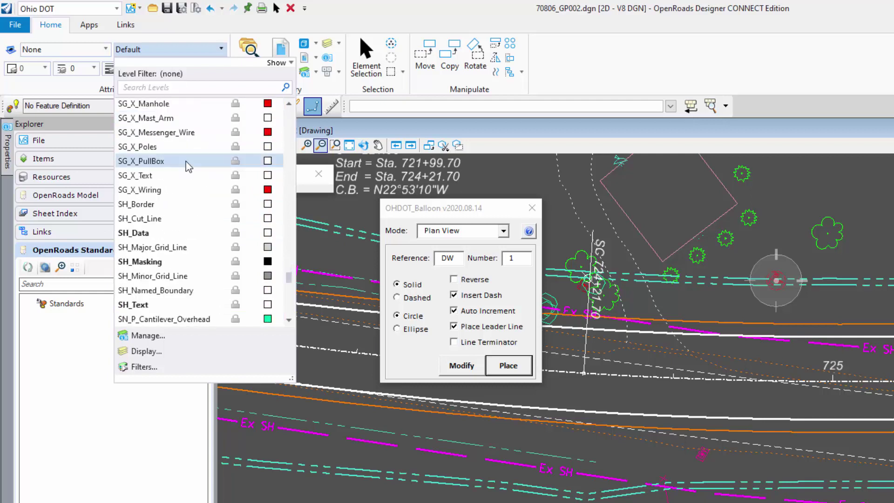
click(140, 305)
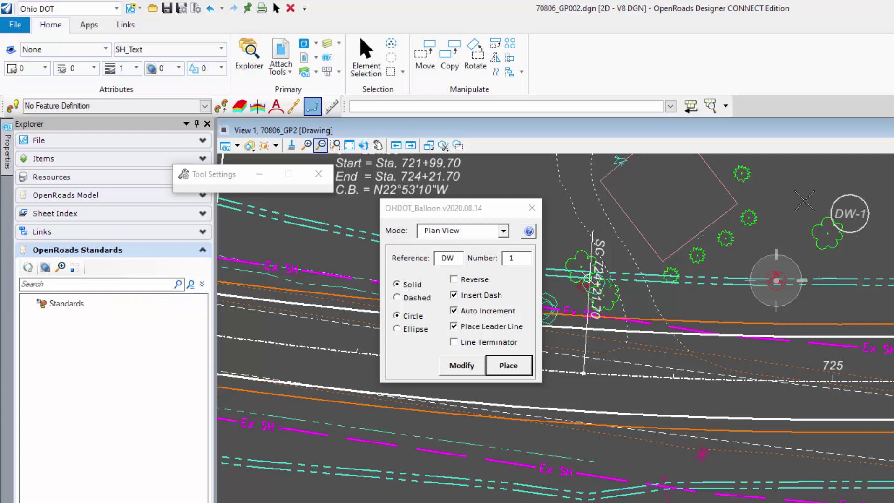
Step: Switch the balloon shape to Ellipse and place DW-1 above the well symbol, with its leader ending on the well
click(415, 329)
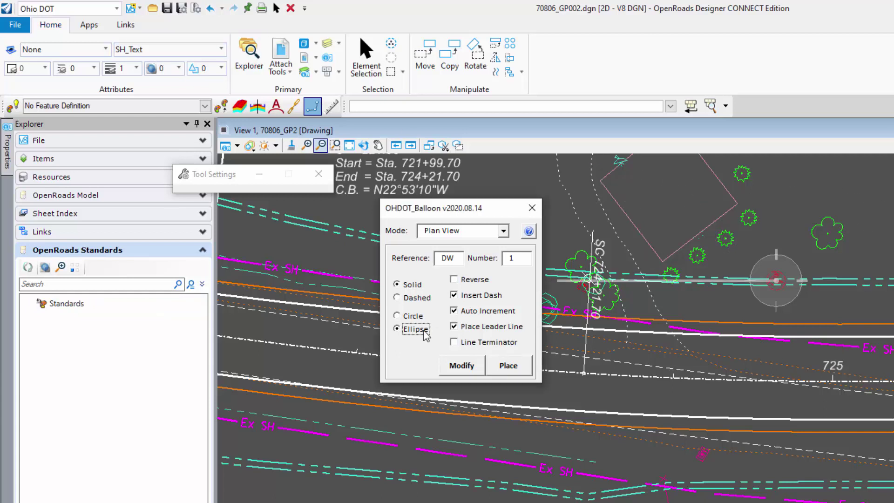
scroll(802, 197, up, 2)
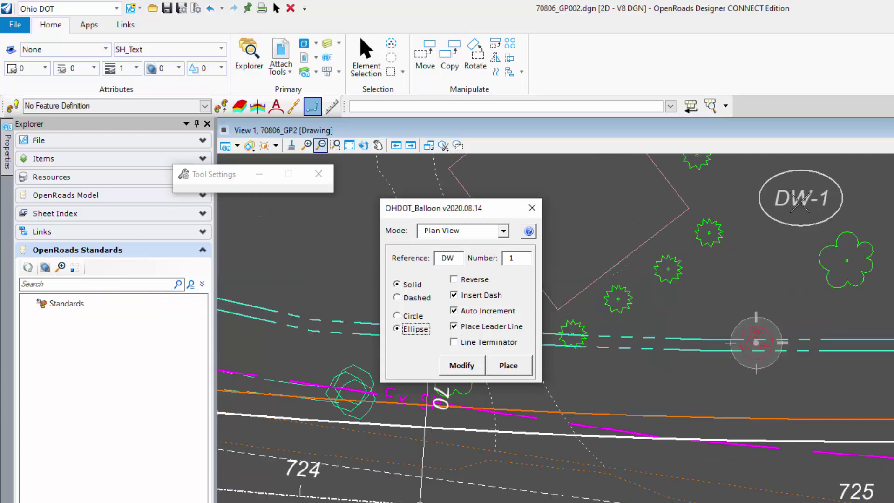
click(797, 198)
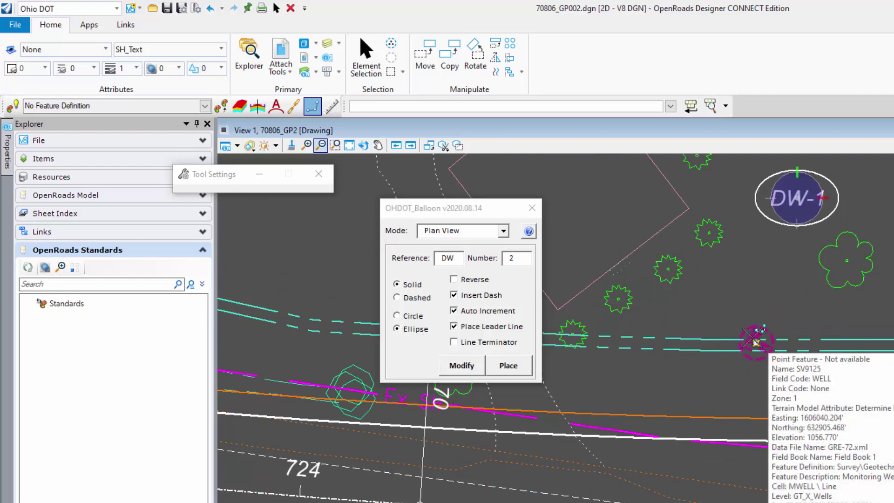
click(755, 340)
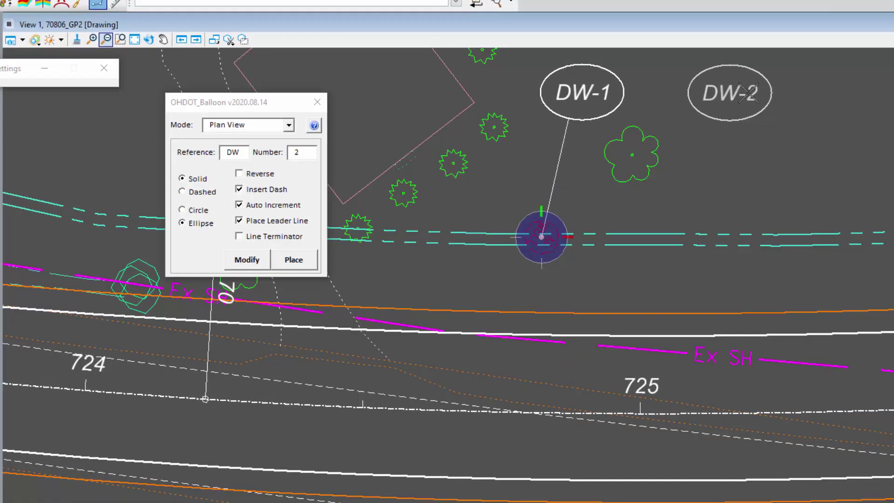
Step: Place balloon DW-2 to the right of DW-1, with its leader running down to the right, and finish placement
click(749, 88)
click(845, 205)
right_click(893, 138)
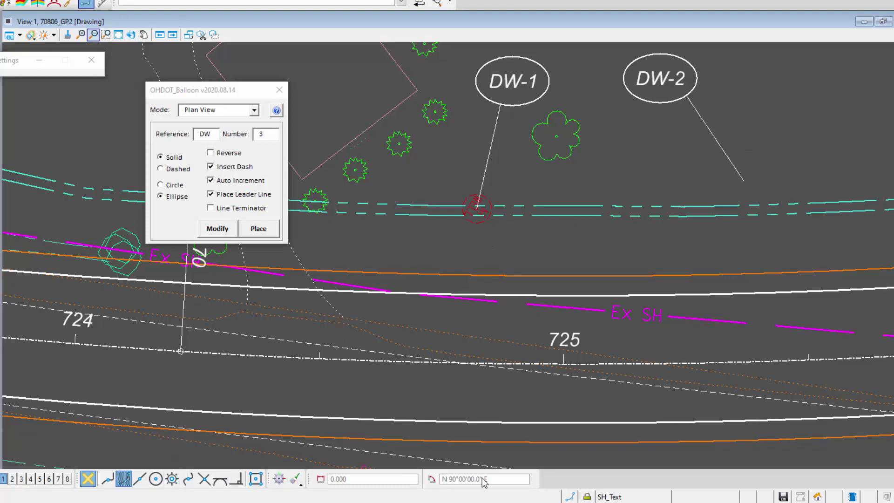
Step: Turn on the Graphic Group lock and delete the DW-2 balloon together with its leader
click(588, 497)
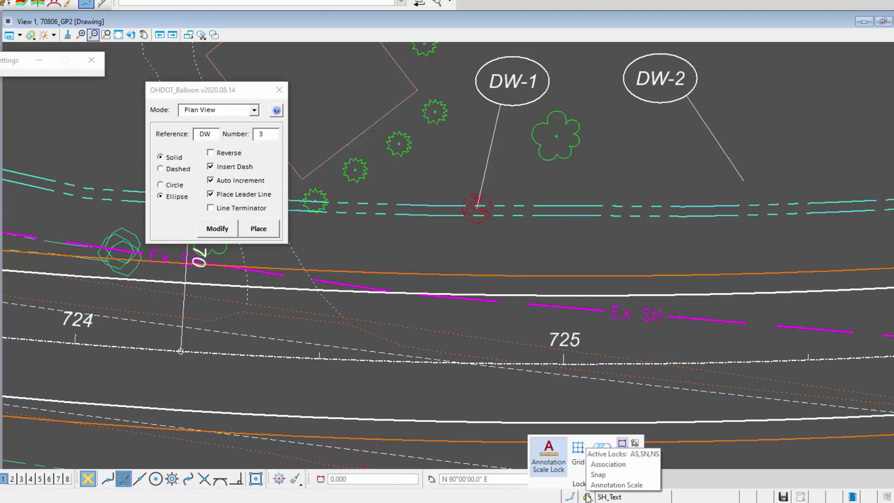
click(603, 456)
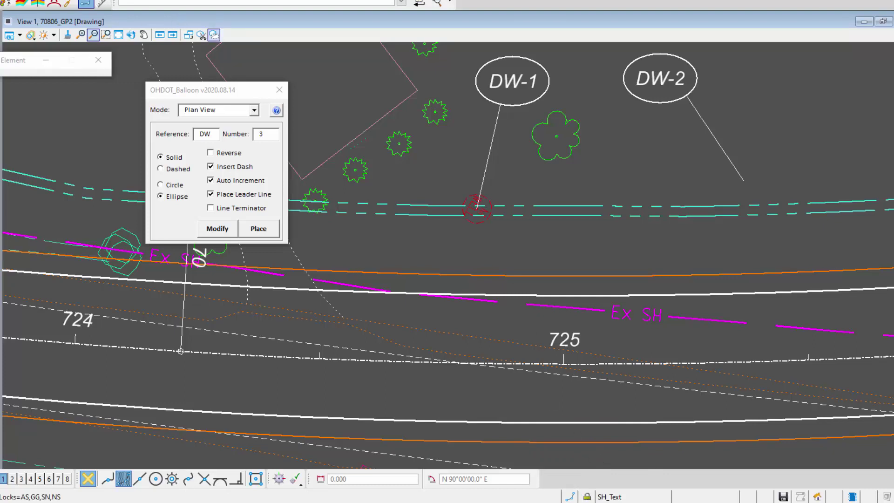
click(661, 78)
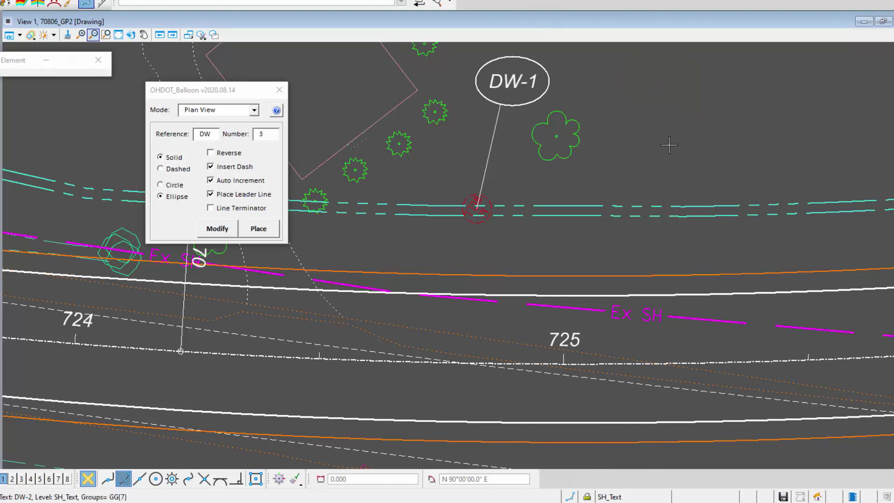
Step: Run the balloon Modify command on the ellipse of the DW-1 balloon using the current balloon settings
click(219, 228)
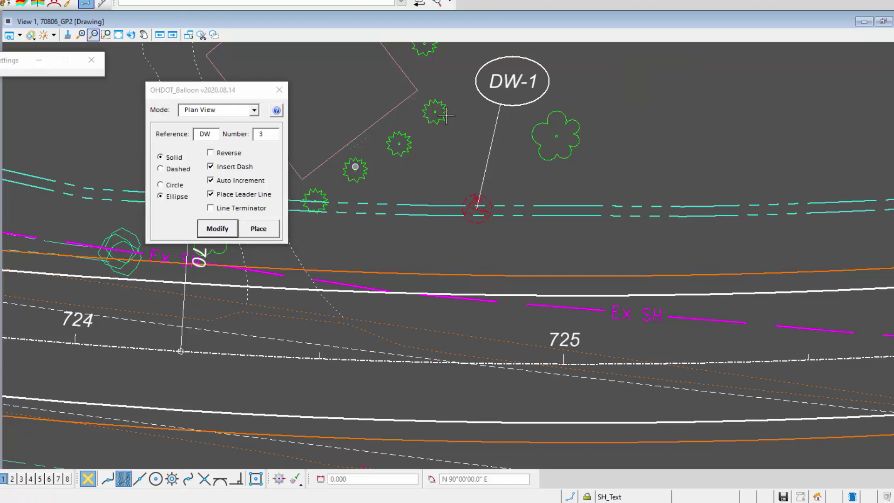
click(505, 56)
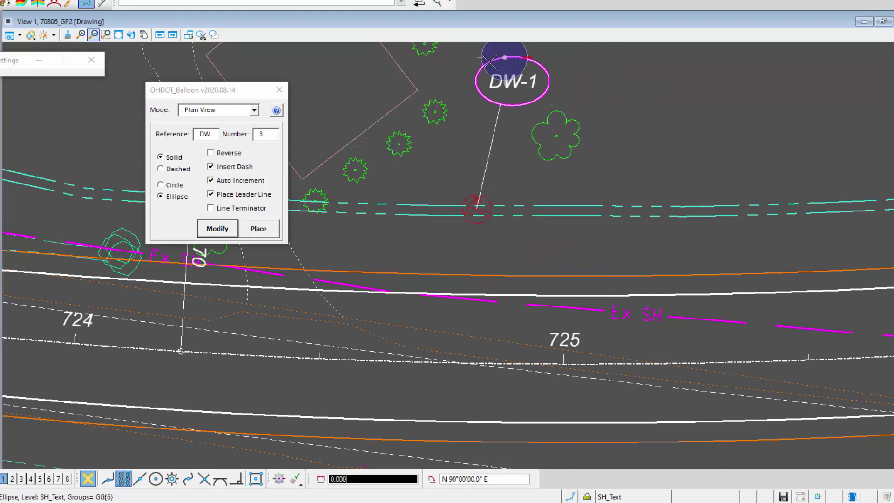
click(473, 57)
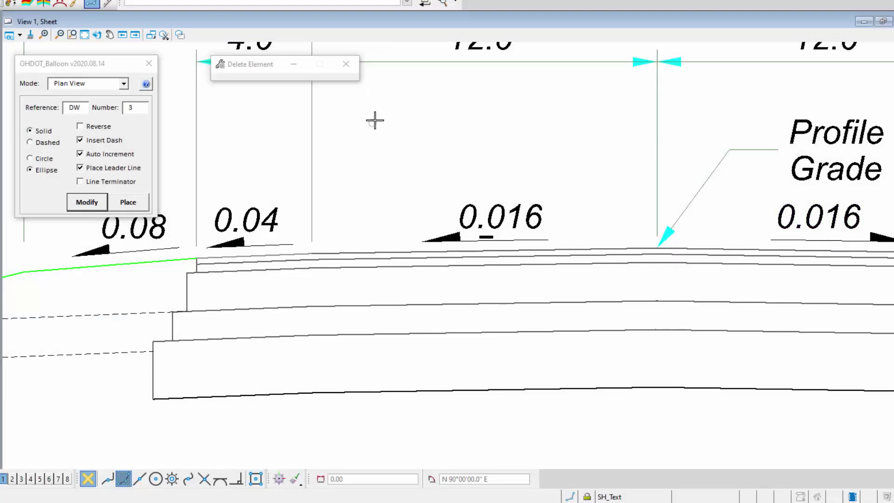
Step: Switch the balloon mode to Typical Sections and place balloon 1 below the section, with a pavement layer marker in the top layer
click(124, 84)
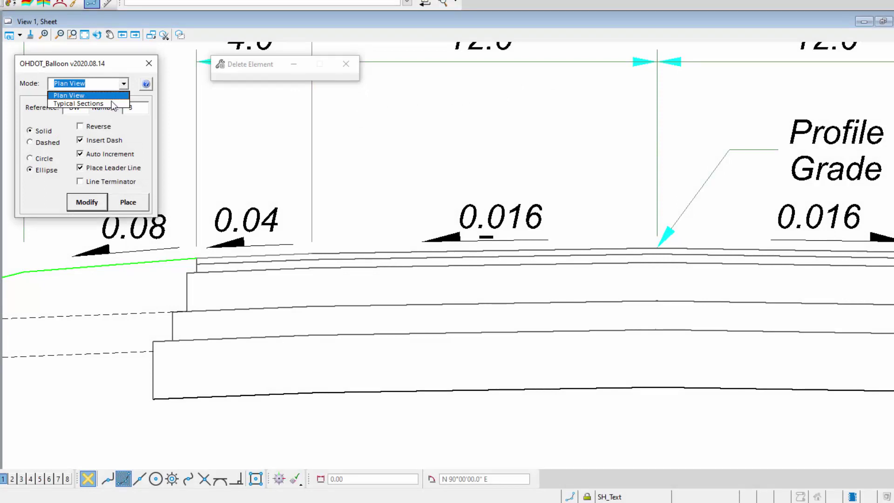
click(78, 103)
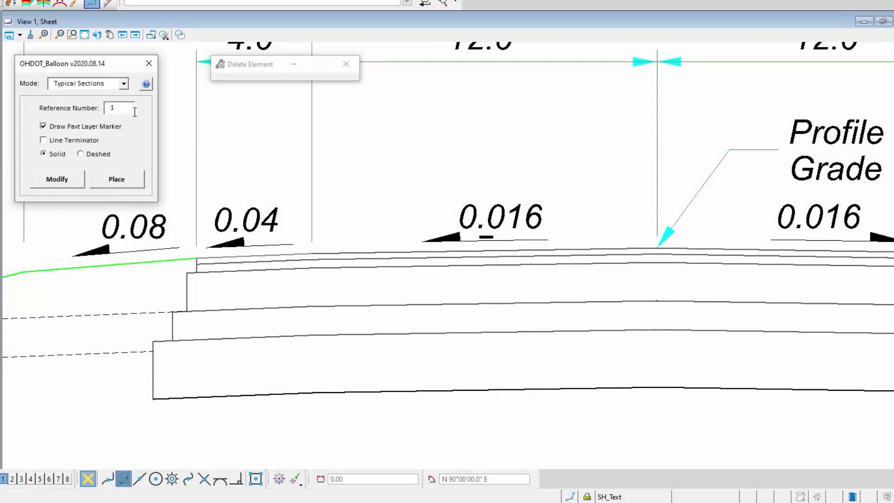
click(356, 255)
click(111, 180)
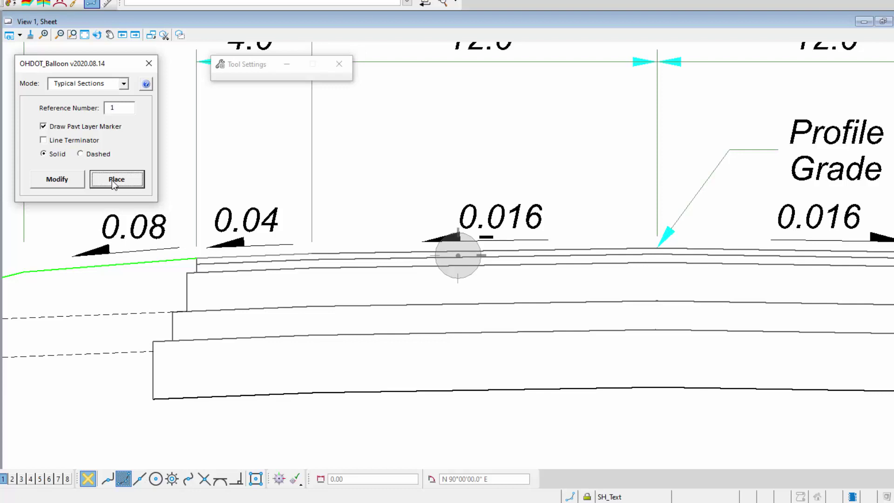
click(367, 255)
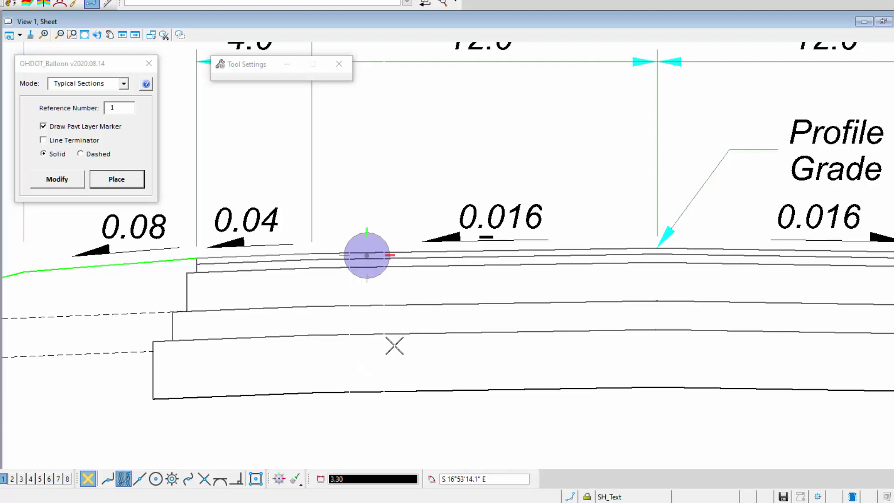
middle_drag(393, 343, 376, 286)
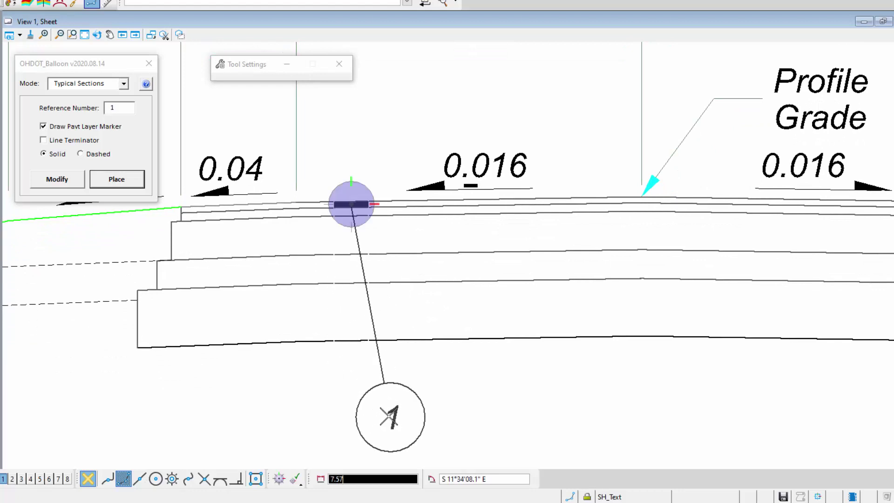
click(387, 401)
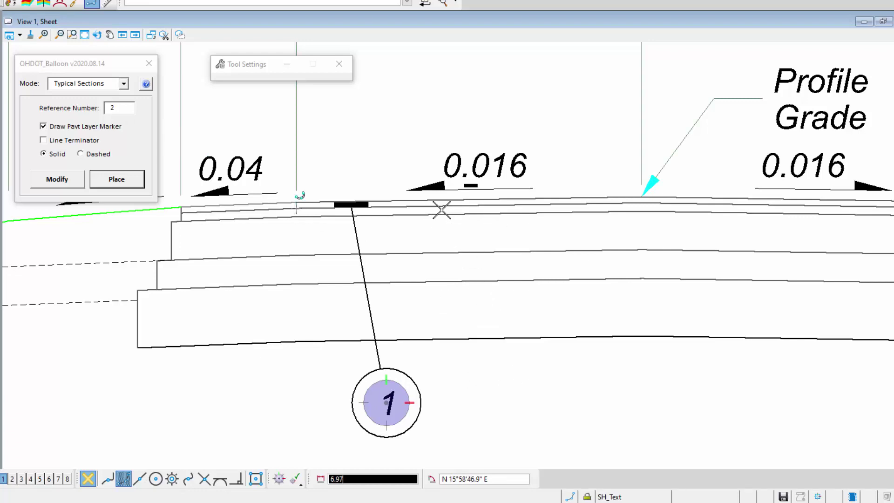
Step: Place balloons 2, 3, 4 and 5 in a row below the section, with layer markers in the second to fifth pavement layers
click(441, 209)
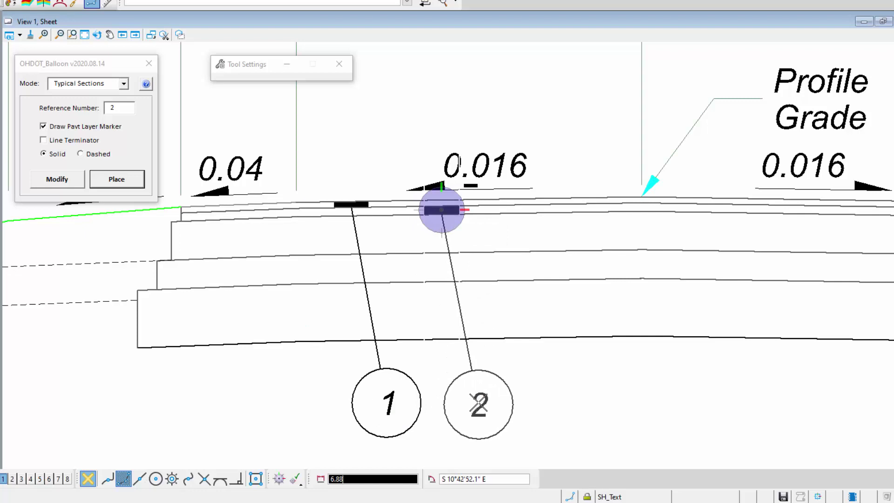
click(478, 402)
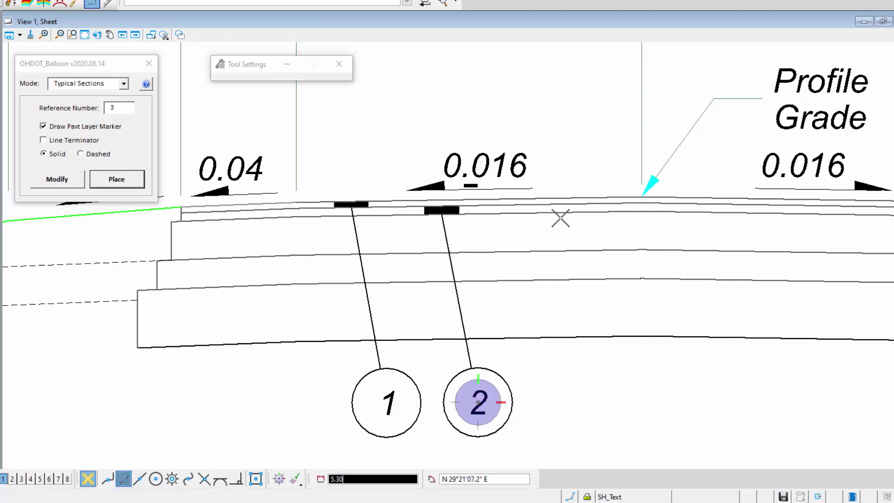
click(532, 227)
click(567, 397)
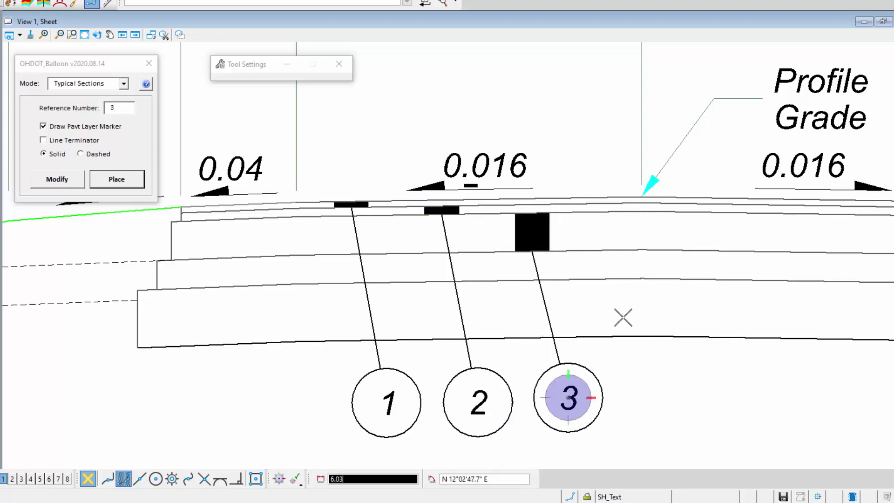
click(620, 262)
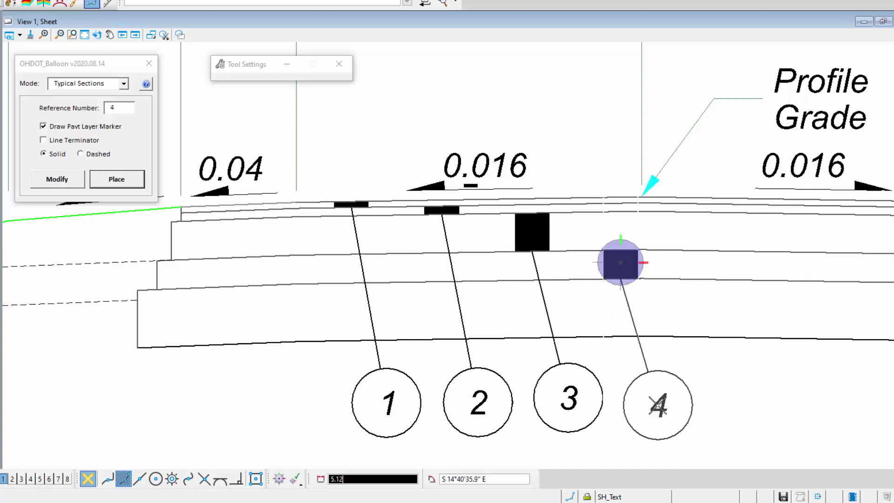
click(656, 400)
click(747, 309)
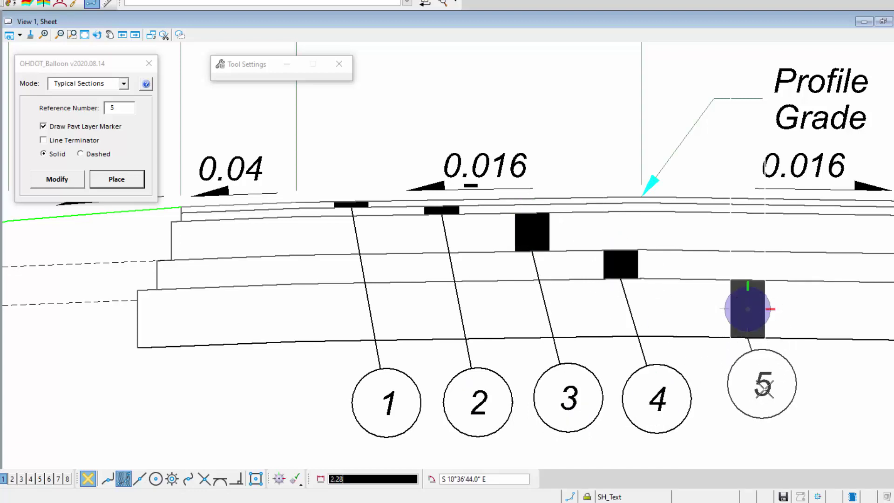
click(768, 421)
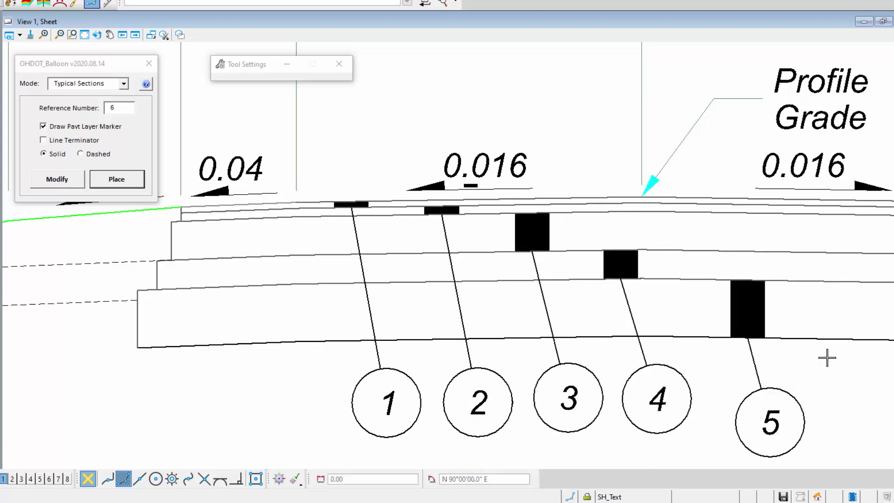
Step: Turn off Draw Pavt Layer Marker and place balloon 6 beside balloon 5, with its leader at the line between the second and third layers
middle_drag(824, 355, 758, 325)
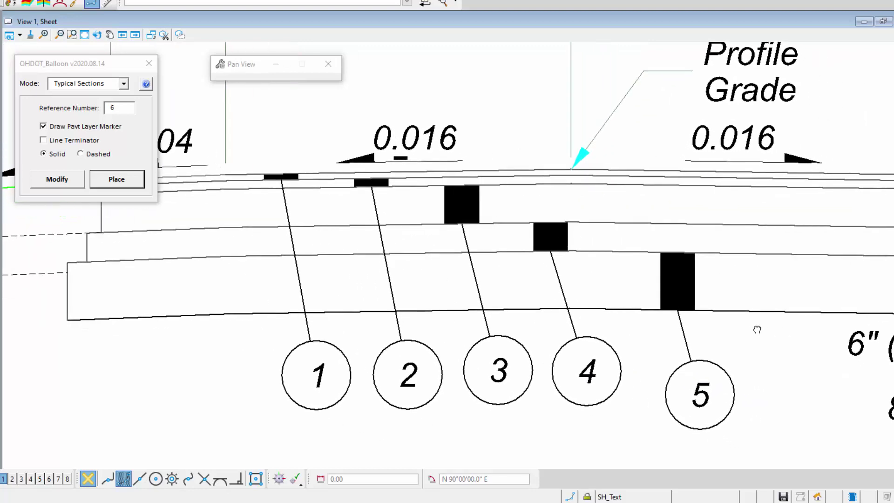
click(64, 130)
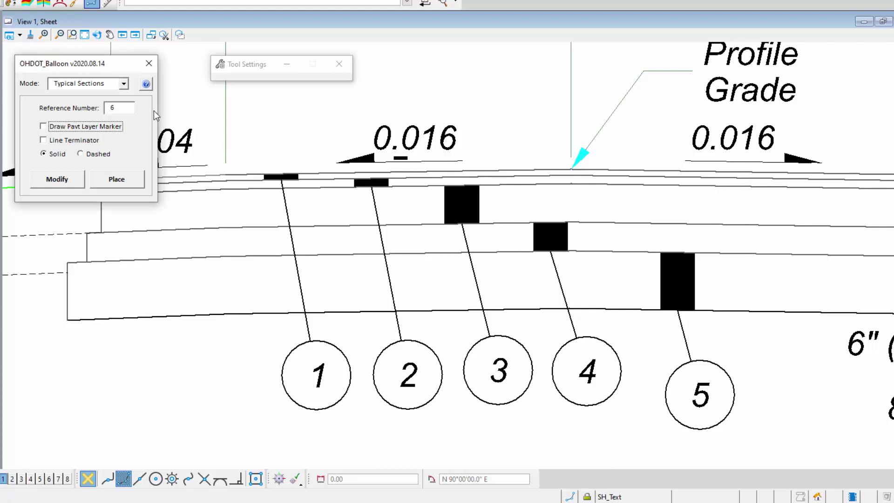
click(114, 180)
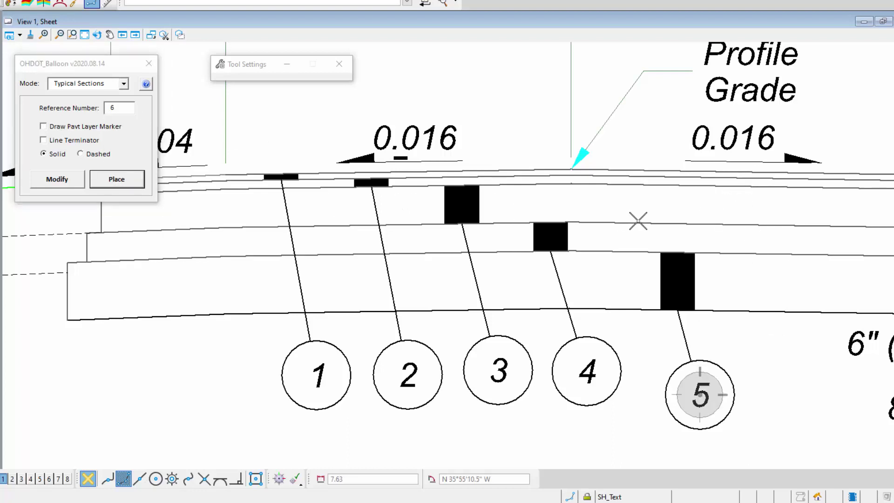
click(756, 187)
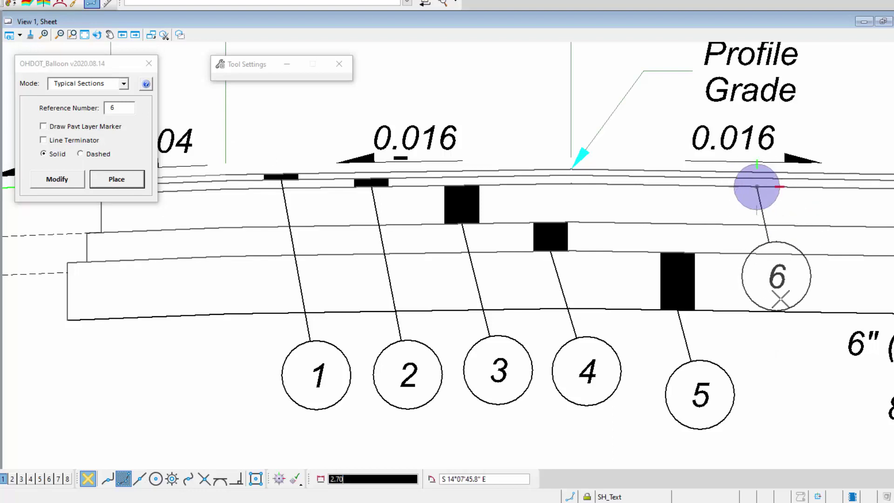
click(786, 388)
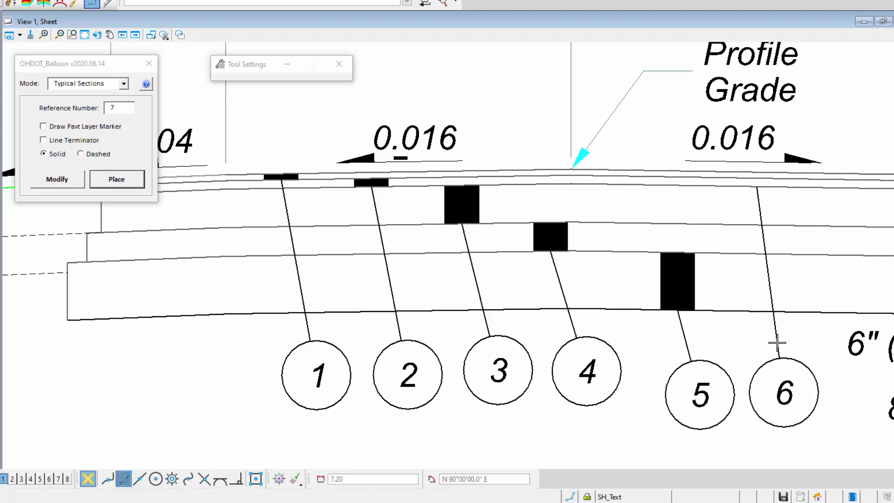